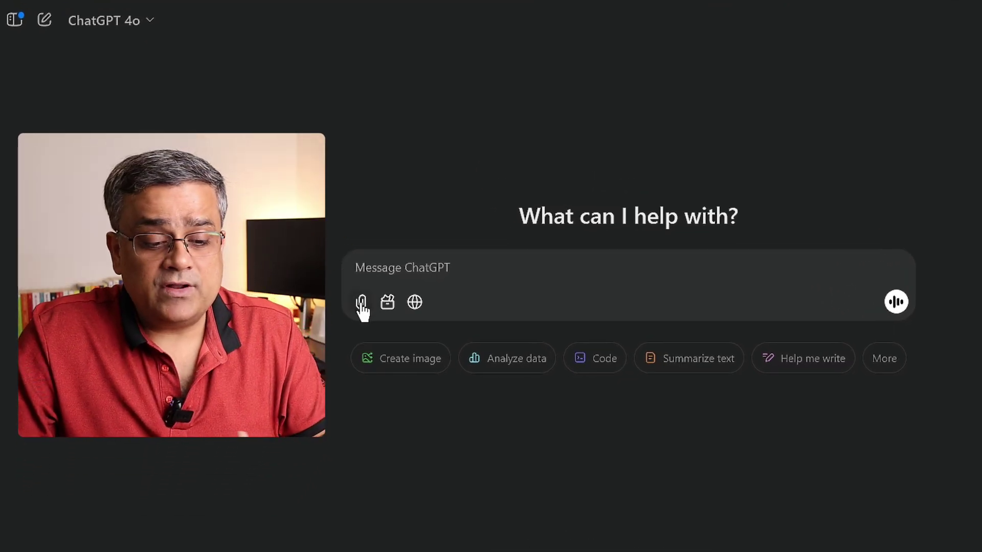
Attach the netflix_titles spreadsheet from the computer's Downloads folder to a new message.
{"action": "left_click", "coordinate": [362, 306]}
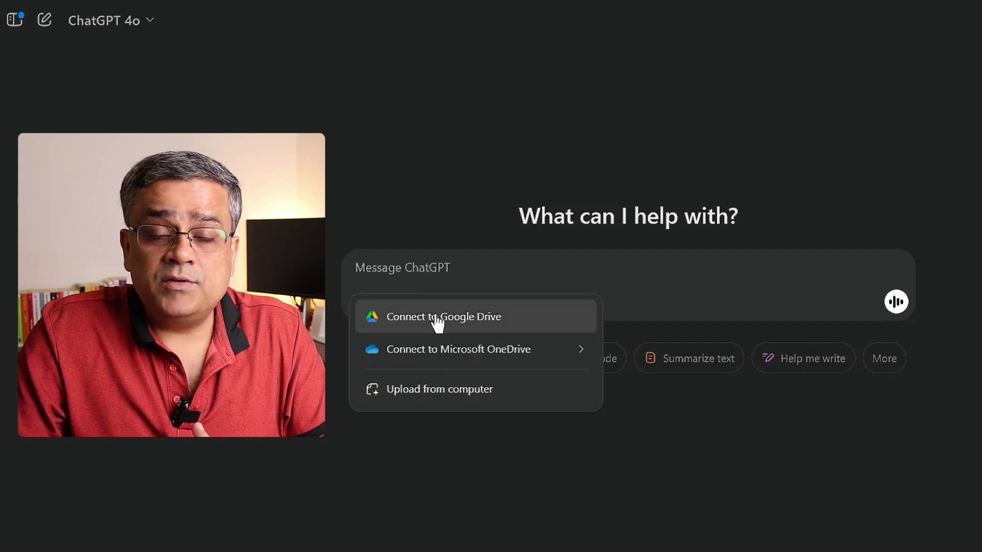
{"action": "left_click", "coordinate": [432, 395]}
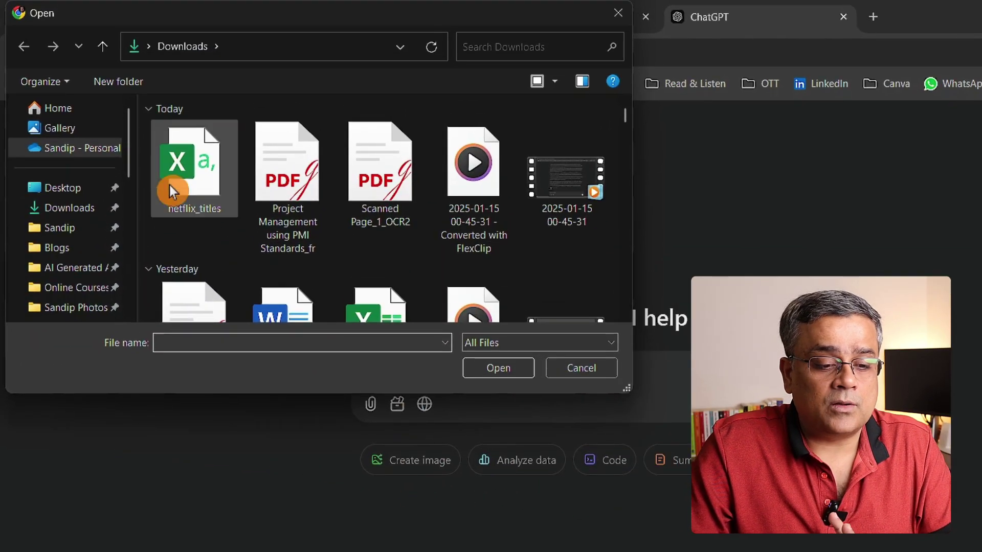
{"action": "left_click", "coordinate": [190, 161]}
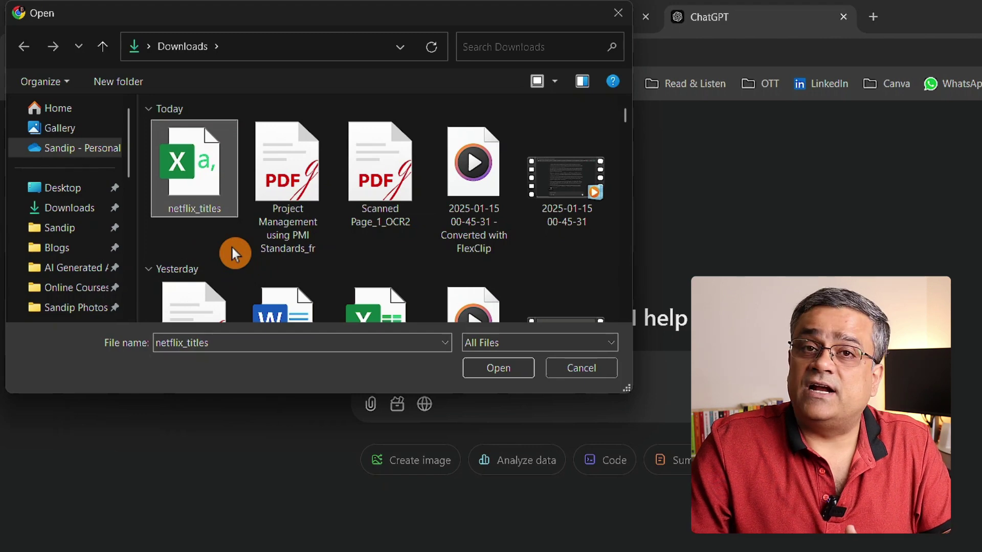
{"action": "left_click", "coordinate": [489, 372]}
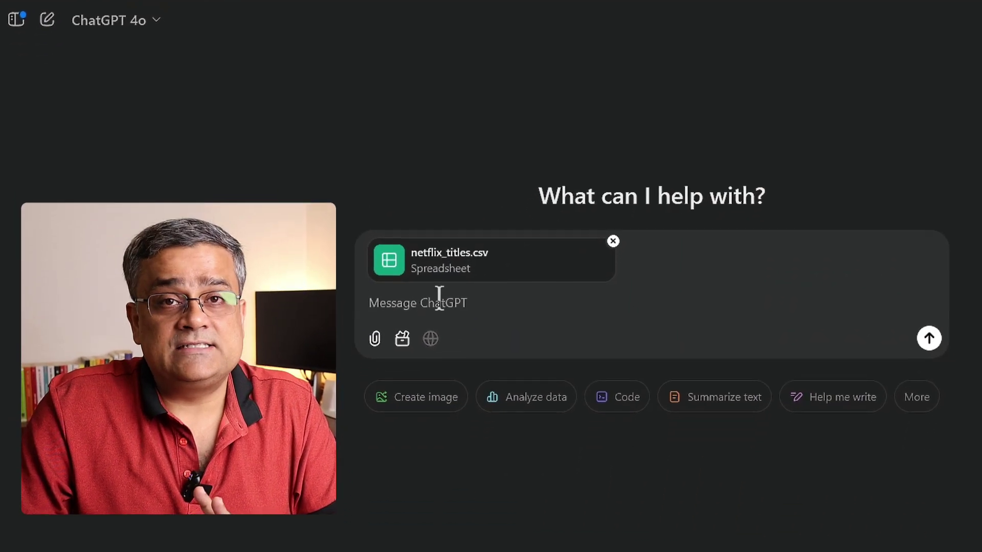
Send the message "I have this dataset. Please help me to analyze" with the attached file.
{"action": "left_click", "coordinate": [442, 294]}
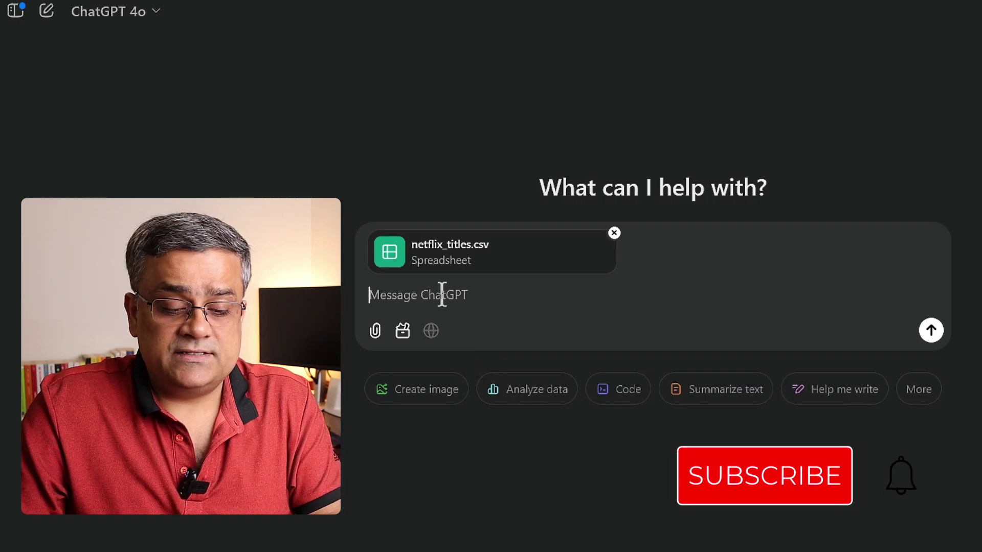
{"action": "type", "text": "I have this dataset. Please help me to analyze"}
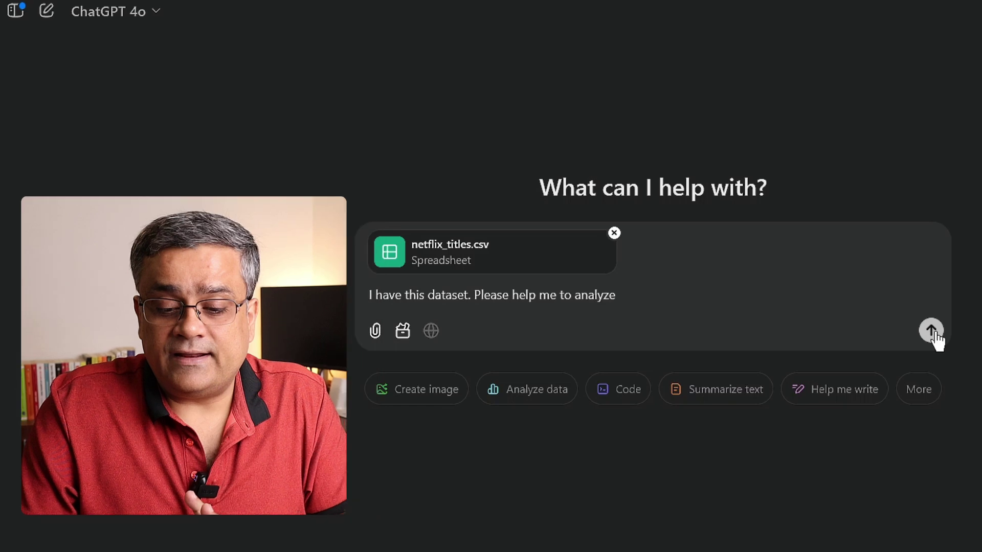
{"action": "left_click", "coordinate": [929, 329]}
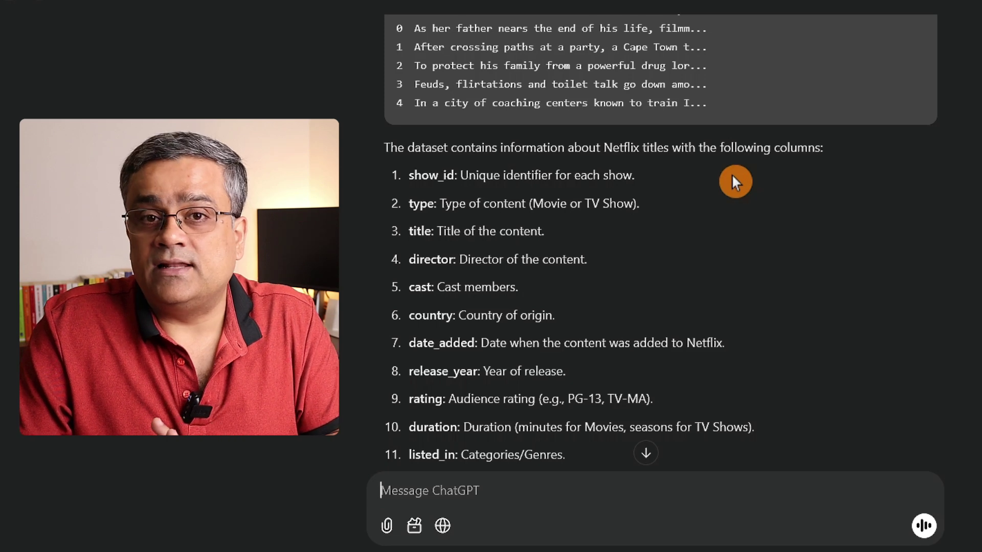
Submit the prompts "Identify columns with missing data" and "Analyze how much data is missing and its potential impact".
{"action": "scroll", "coordinate": [731, 179], "scroll_direction": "down", "scroll_amount": 2}
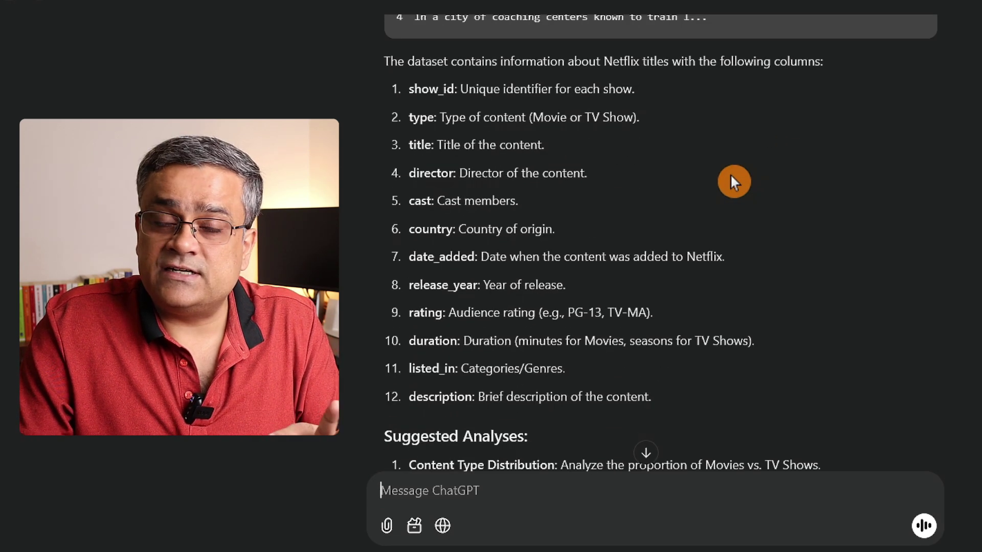
{"action": "scroll", "coordinate": [731, 179], "scroll_direction": "down", "scroll_amount": 2}
{"action": "scroll", "coordinate": [731, 177], "scroll_direction": "down", "scroll_amount": 3}
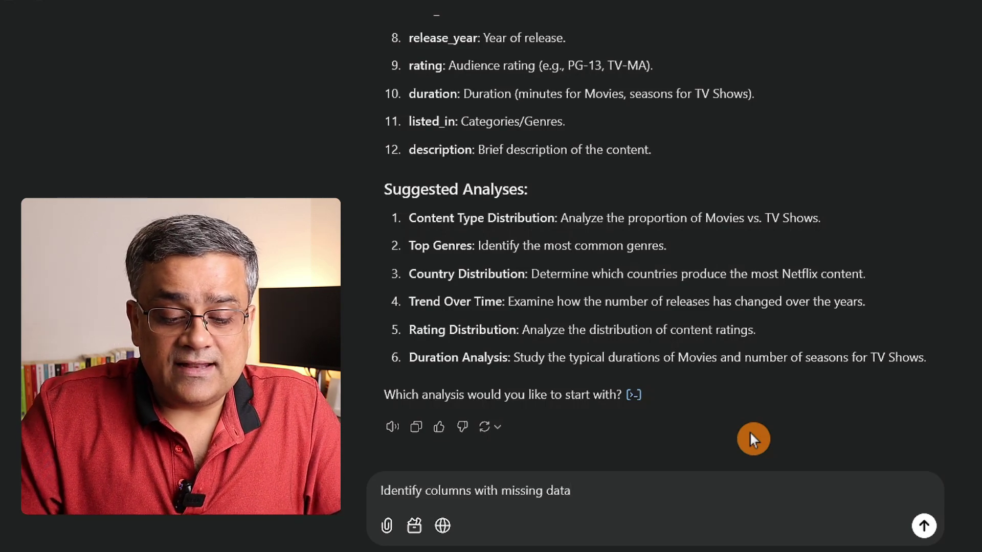
{"action": "key", "text": "Return"}
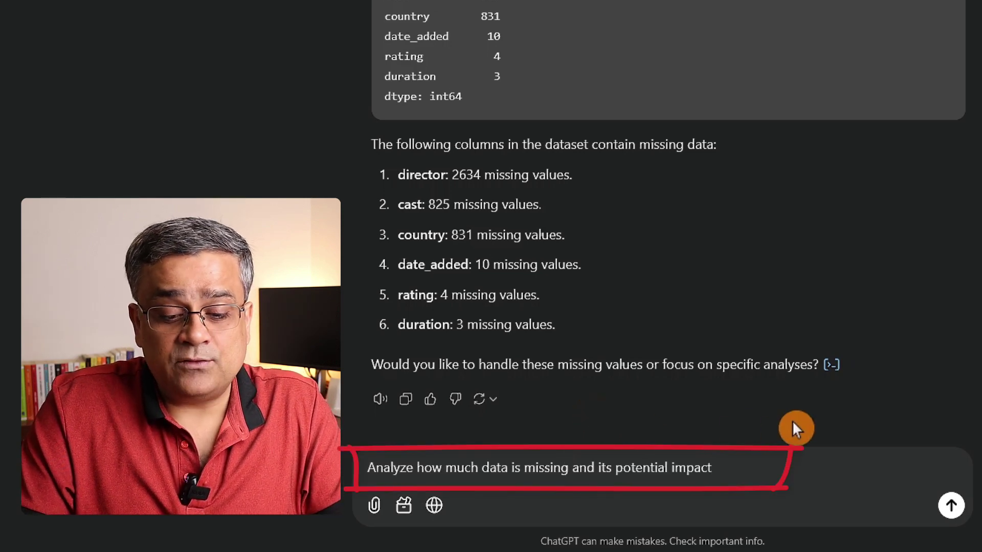
{"action": "key", "text": "Return"}
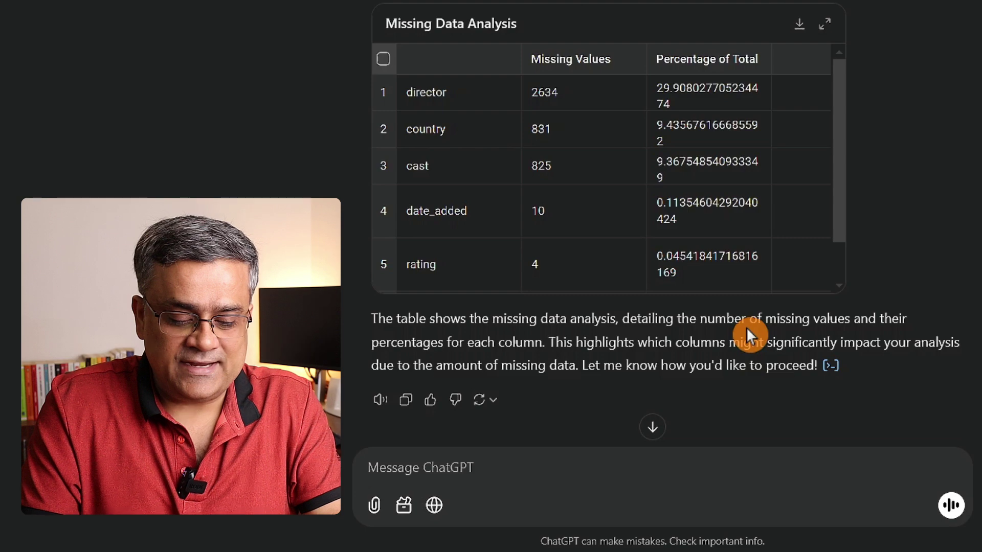
Examine the missing-data analysis and the breakdown of impact and mitigation for each affected column.
{"action": "scroll", "coordinate": [964, 302], "scroll_direction": "down", "scroll_amount": 10}
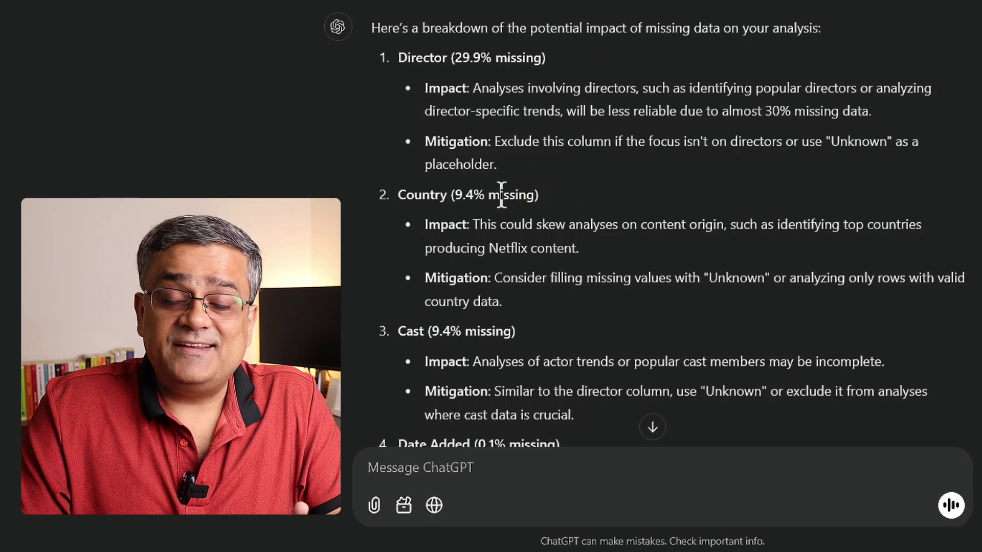
{"action": "scroll", "coordinate": [628, 197], "scroll_direction": "down", "scroll_amount": 5}
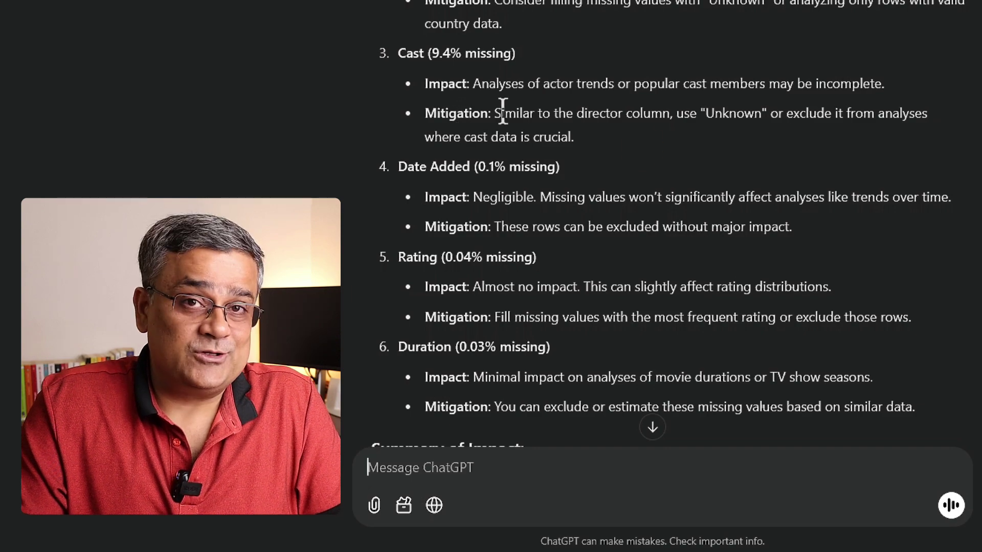
{"action": "scroll", "coordinate": [835, 171], "scroll_direction": "down", "scroll_amount": 3}
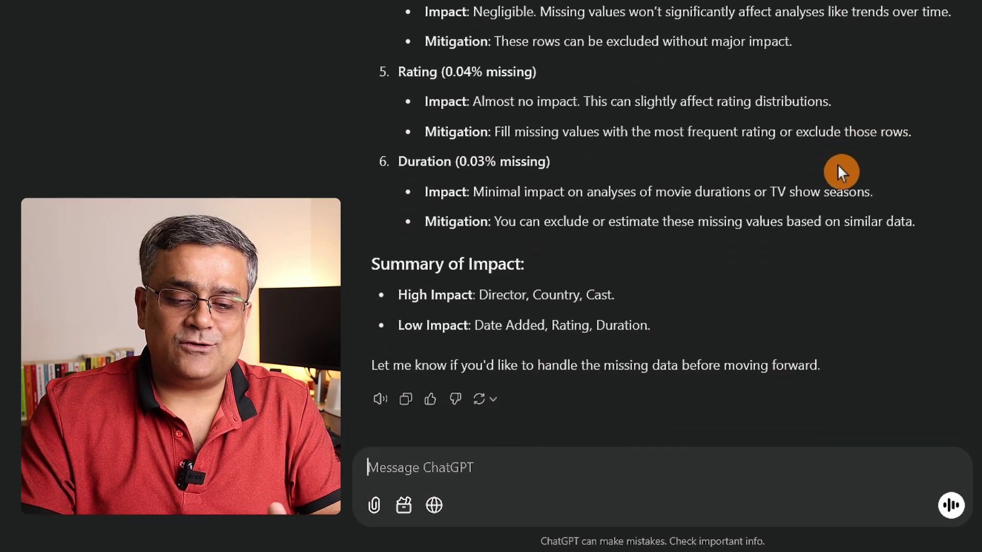
{"action": "scroll", "coordinate": [839, 169], "scroll_direction": "up", "scroll_amount": 20}
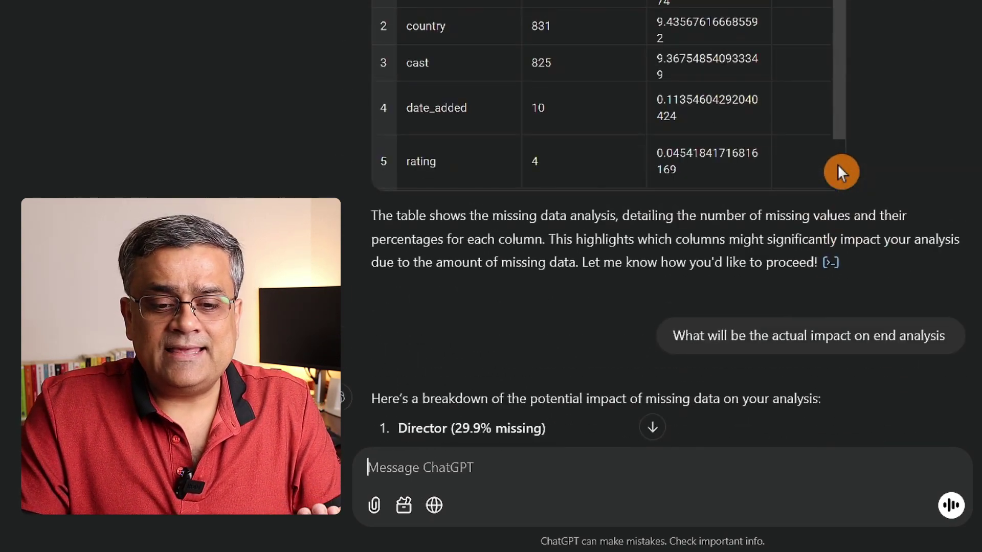
{"action": "scroll", "coordinate": [840, 173], "scroll_direction": "up", "scroll_amount": 10}
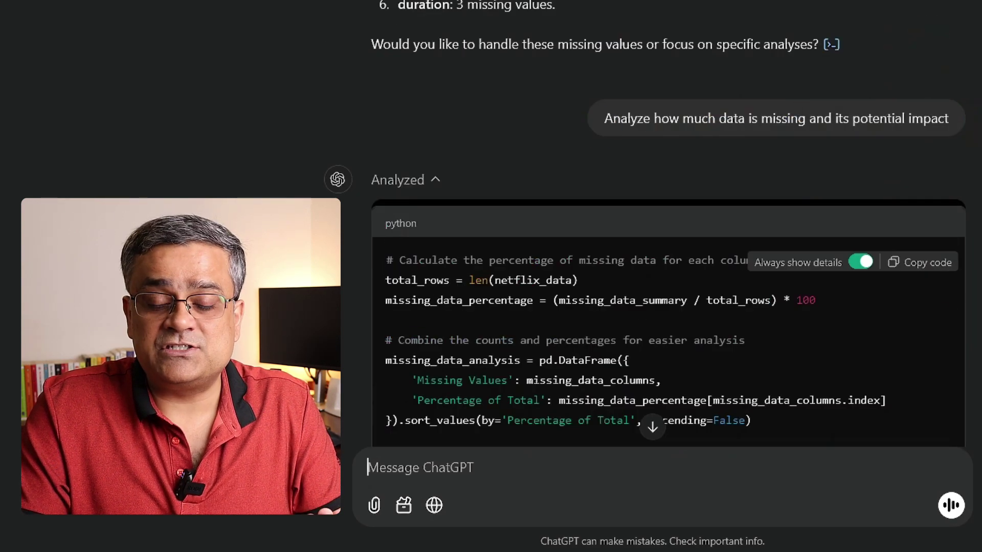
{"action": "scroll", "coordinate": [668, 225], "scroll_direction": "down", "scroll_amount": 15}
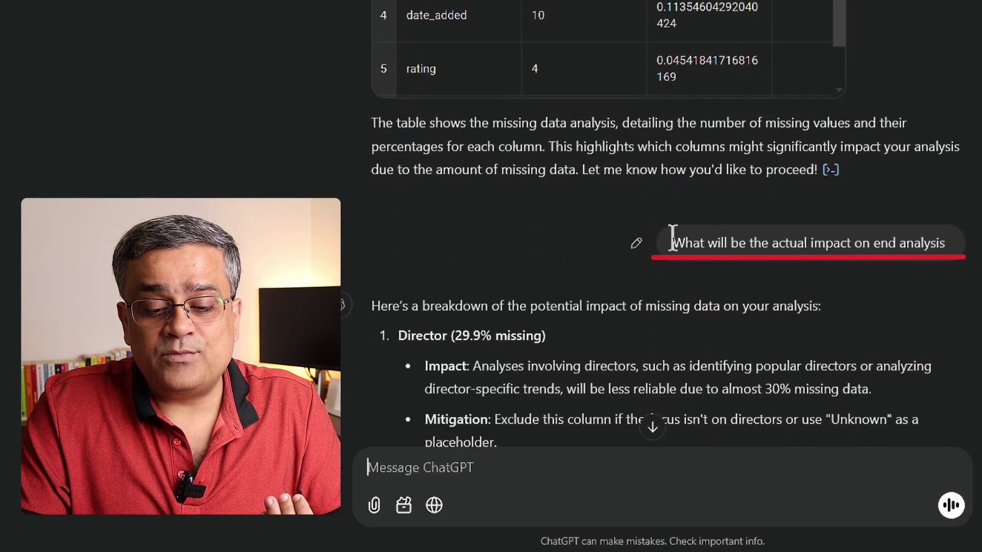
{"action": "scroll", "coordinate": [668, 230], "scroll_direction": "down", "scroll_amount": 5}
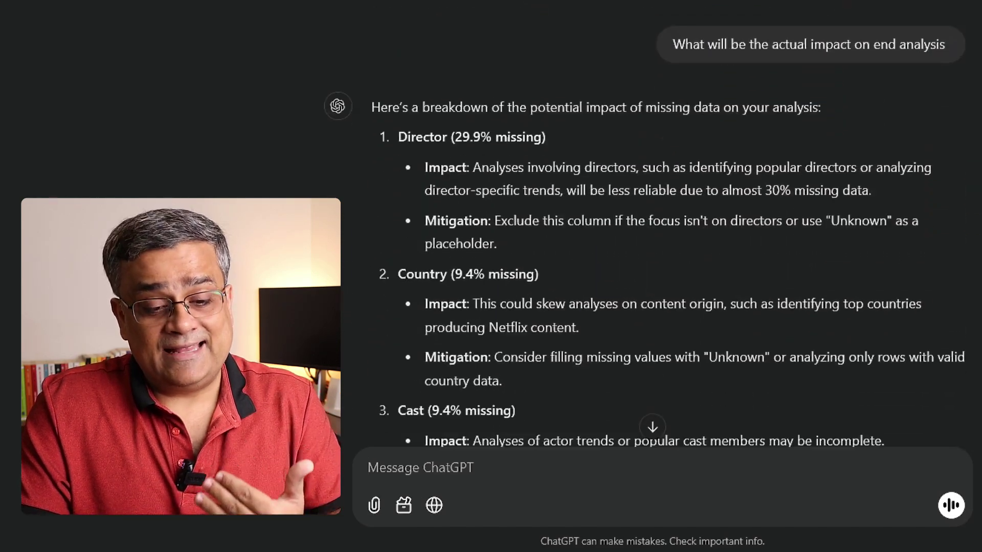
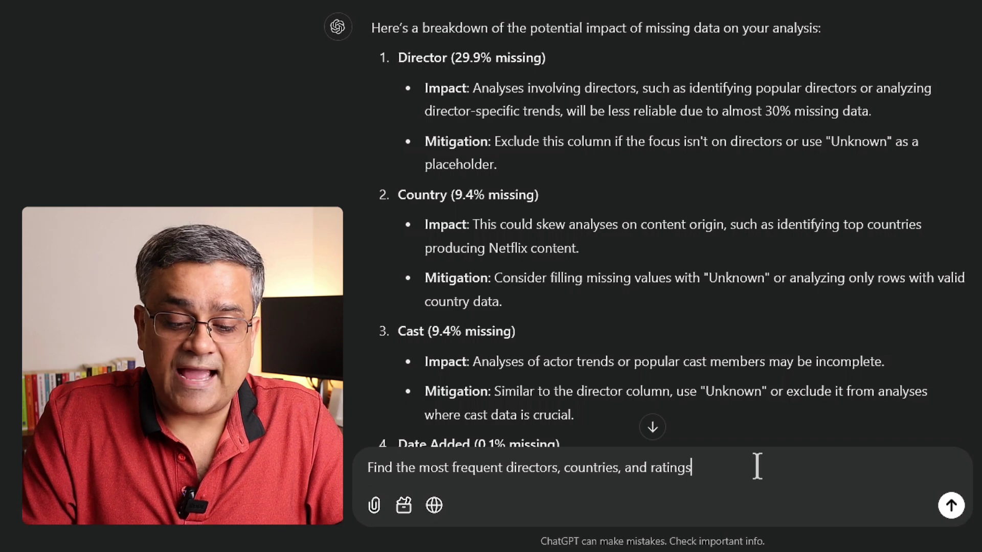
Submit the prompts "Find the most frequent directors, countries, and ratings" and "Plot the number of titles released per year".
{"action": "key", "text": "Return"}
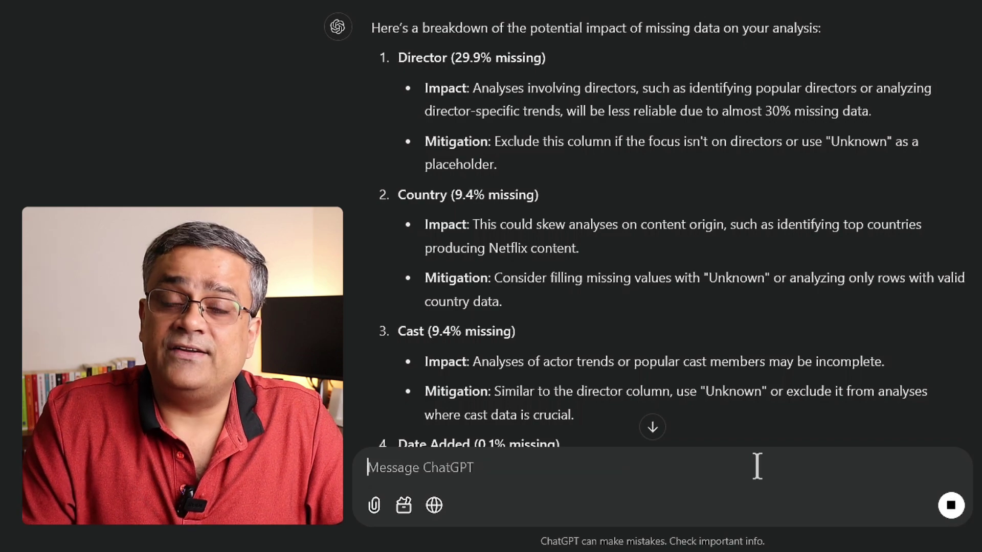
{"action": "left_click", "coordinate": [652, 428]}
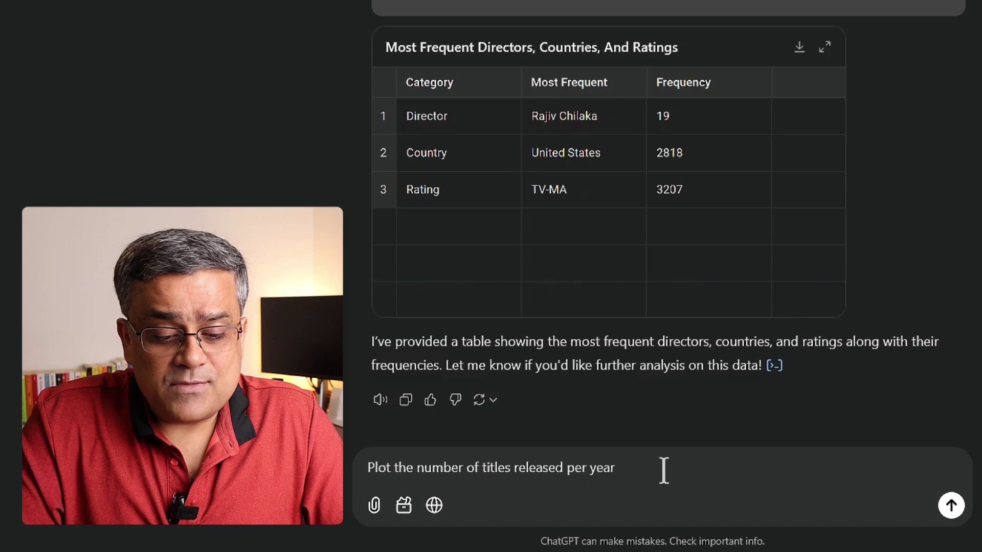
{"action": "key", "text": "Return"}
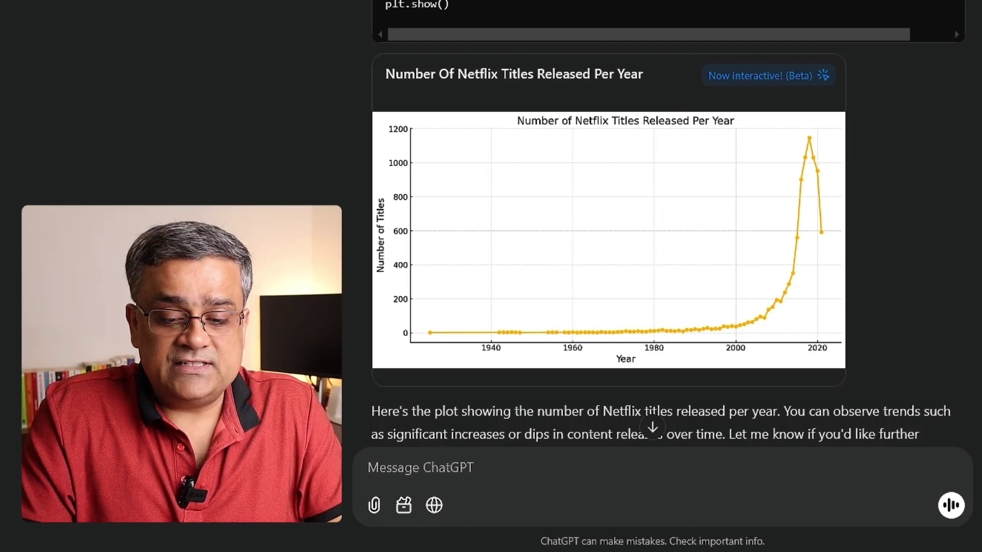
Compare the static and interactive versions of the titles-per-year chart and leave it interactive.
{"action": "scroll", "coordinate": [645, 211], "scroll_direction": "down", "scroll_amount": 2}
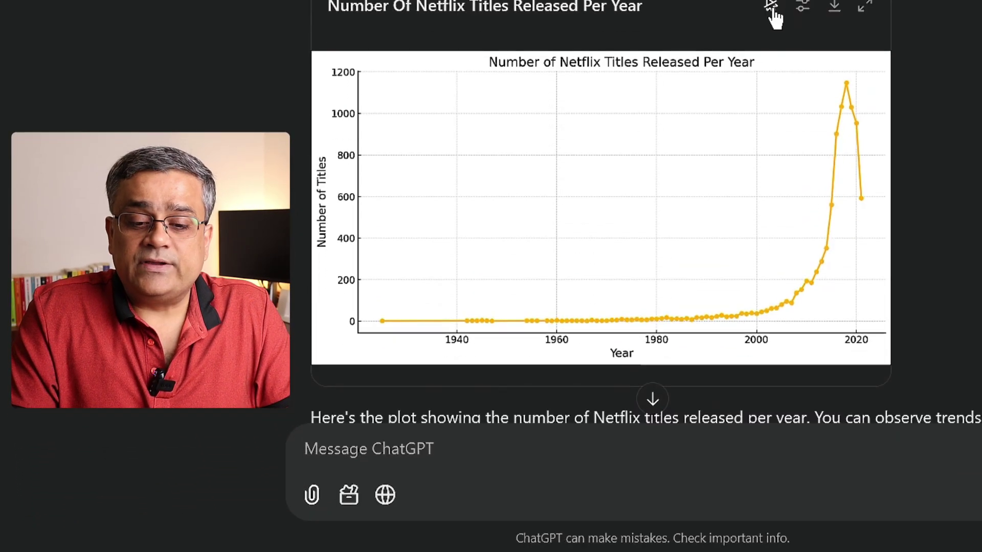
{"action": "left_click", "coordinate": [767, 11]}
{"action": "left_click", "coordinate": [761, 24]}
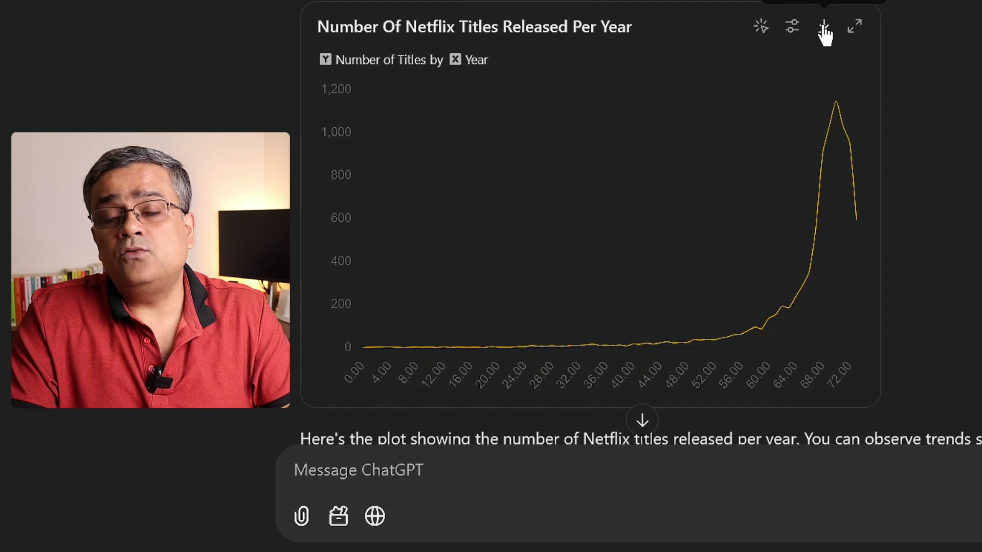
{"action": "left_click", "coordinate": [762, 29]}
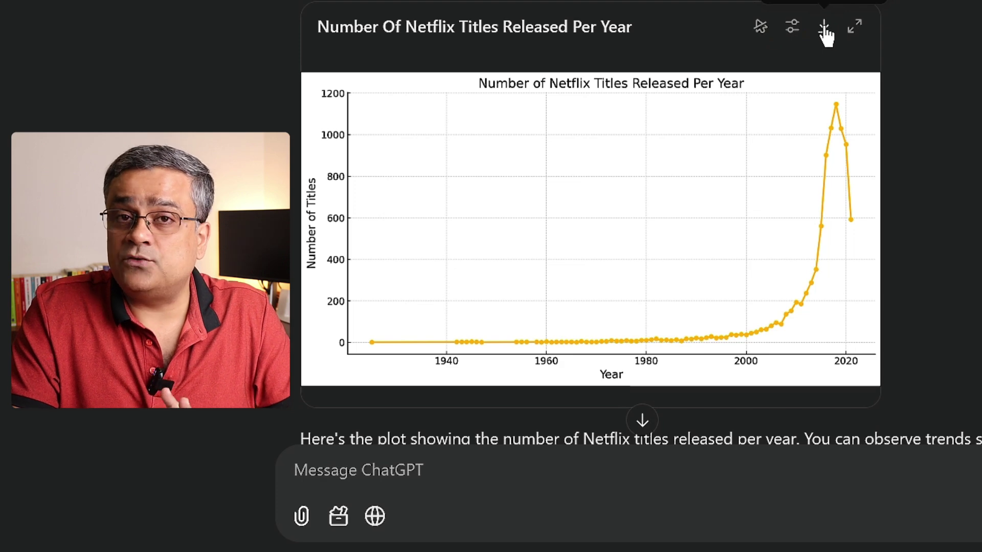
{"action": "left_click", "coordinate": [761, 28]}
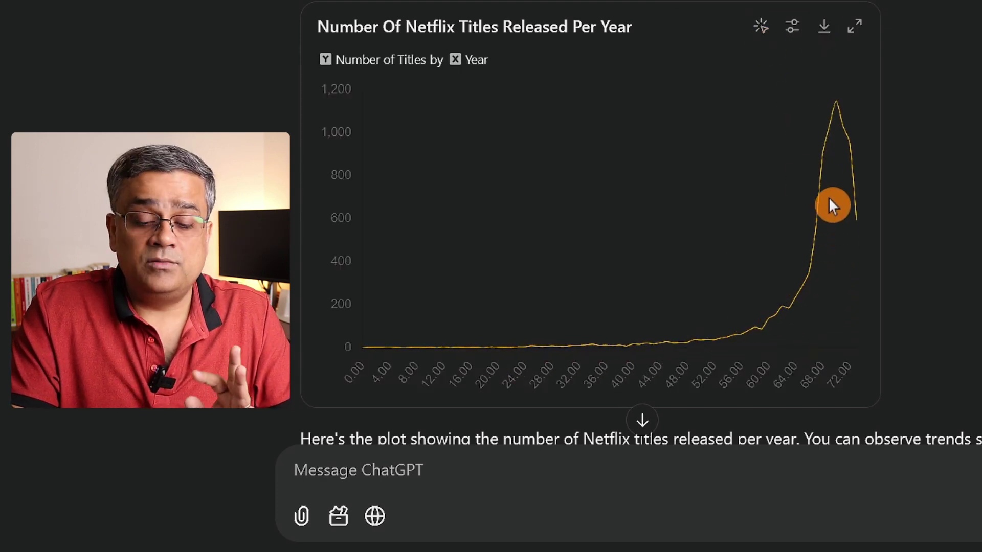
Change the dataset color of the interactive titles-per-year chart to crimson red.
{"action": "left_click", "coordinate": [792, 29]}
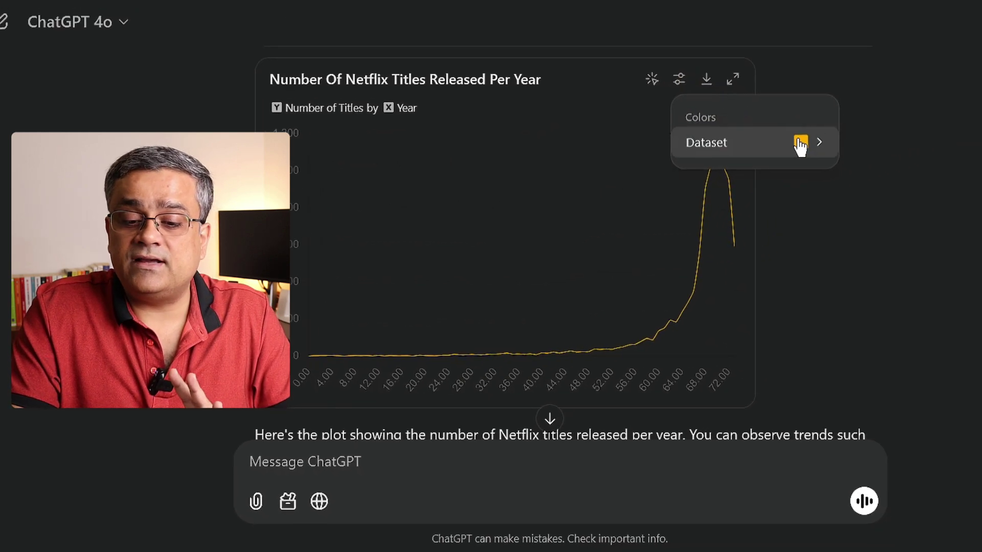
{"action": "left_click", "coordinate": [817, 146]}
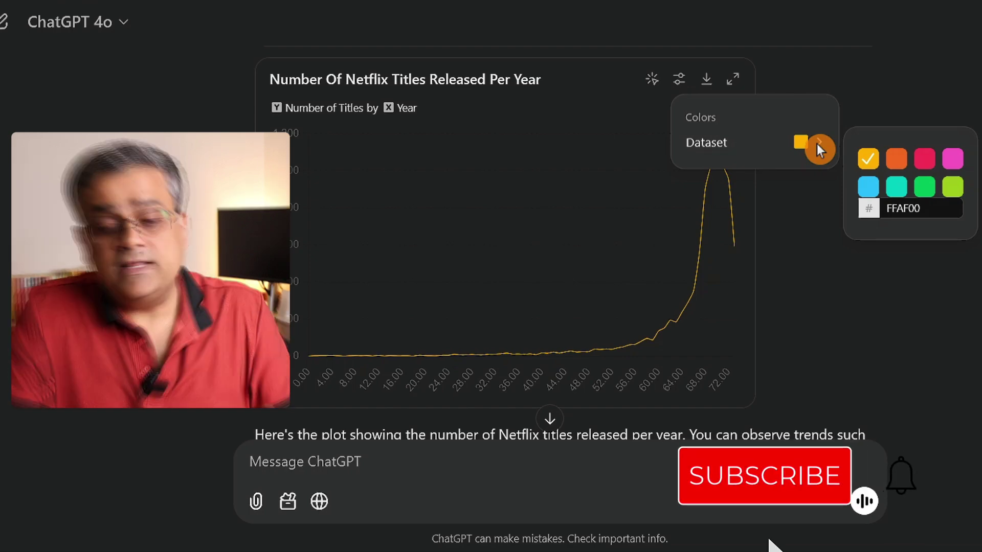
{"action": "left_click", "coordinate": [925, 160]}
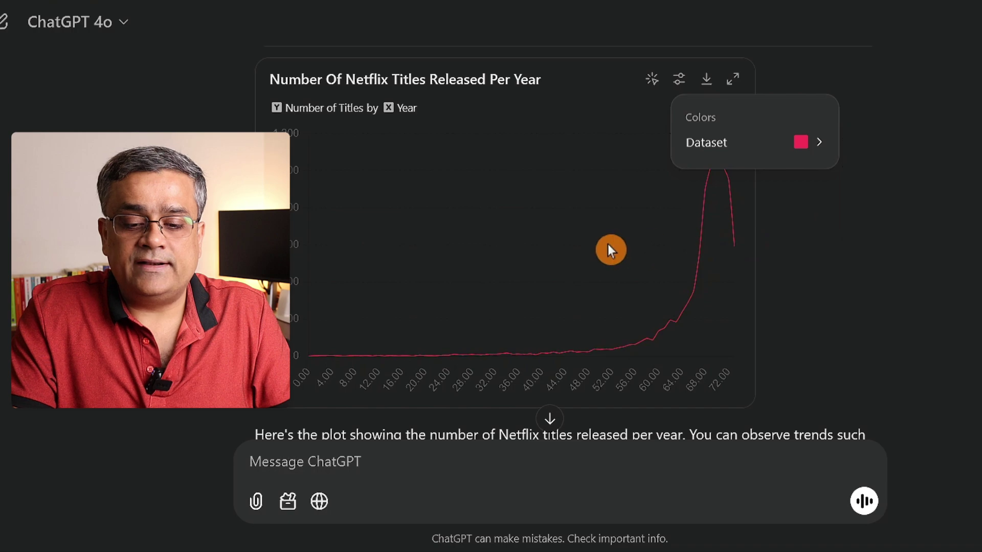
{"action": "left_click", "coordinate": [595, 120]}
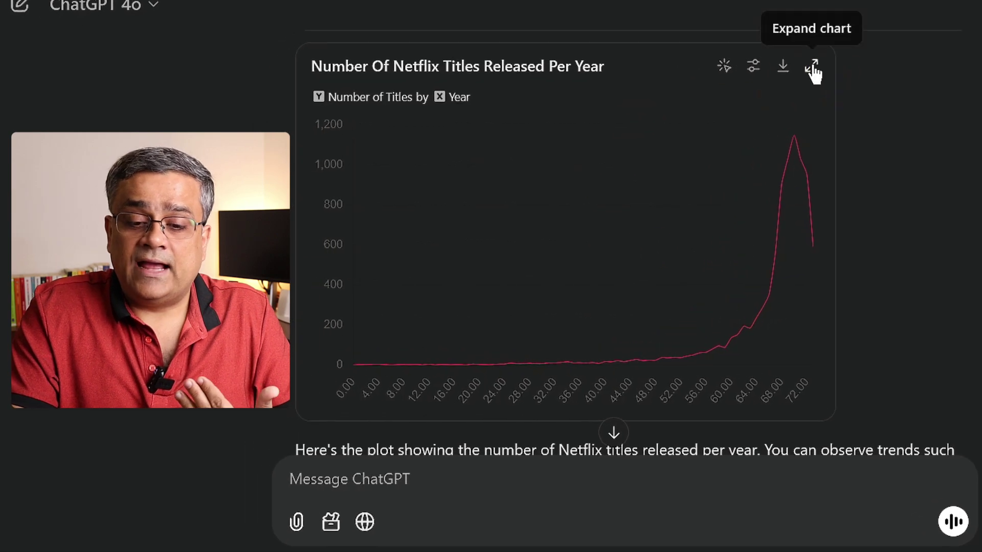
Expand the titles-per-year chart, view its interactive version beside the Python plotting code, and collapse it back into the conversation.
{"action": "left_click", "coordinate": [813, 69]}
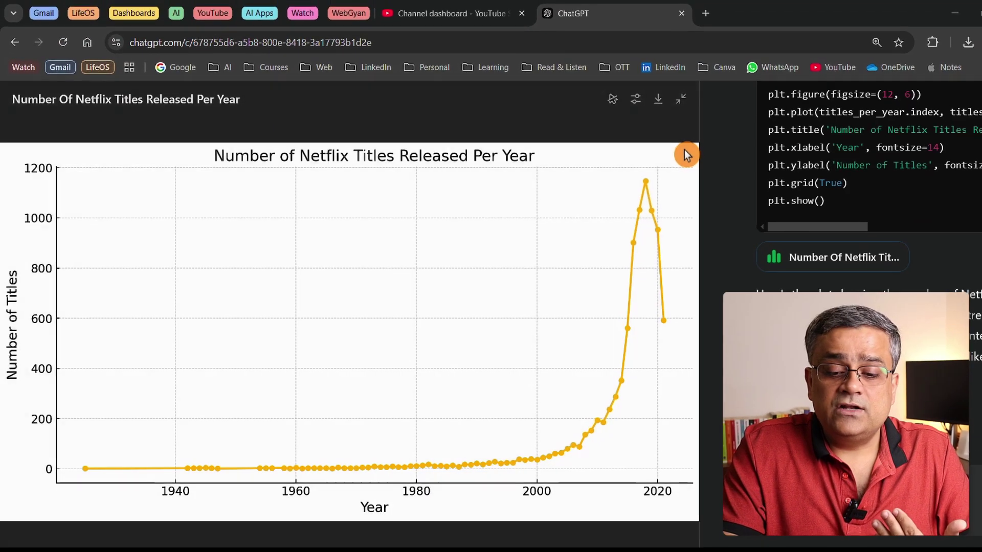
{"action": "left_click", "coordinate": [613, 100]}
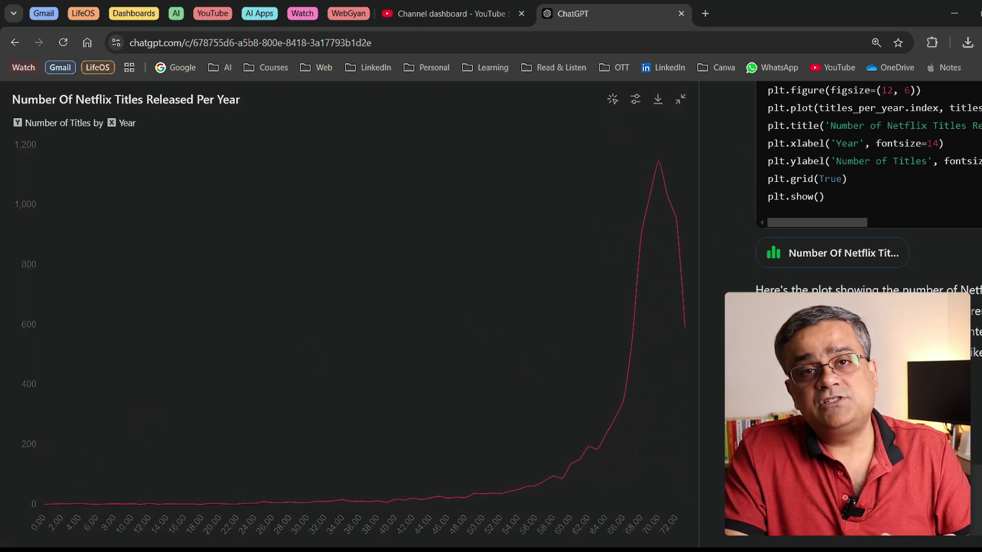
{"action": "scroll", "coordinate": [752, 173], "scroll_direction": "up", "scroll_amount": 5}
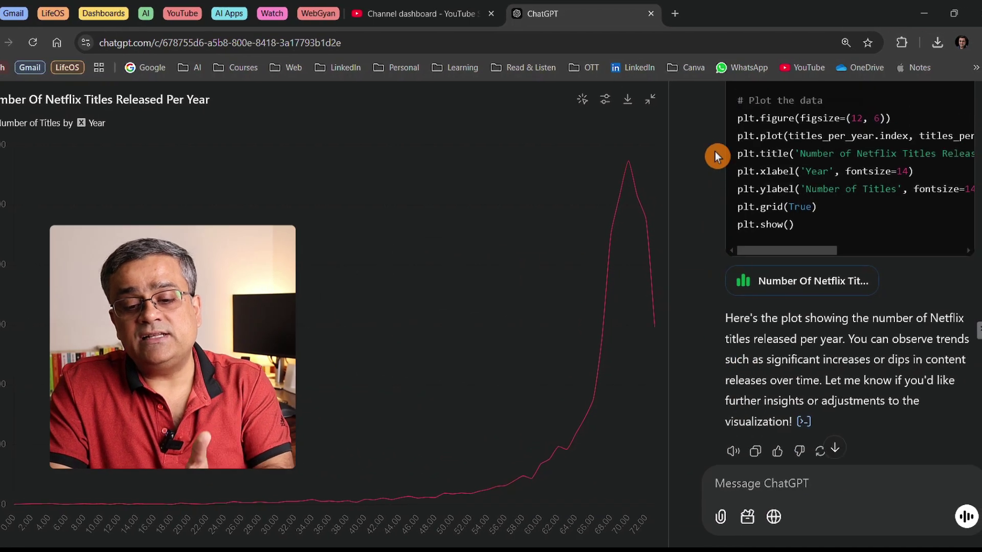
{"action": "scroll", "coordinate": [715, 151], "scroll_direction": "down", "scroll_amount": 1}
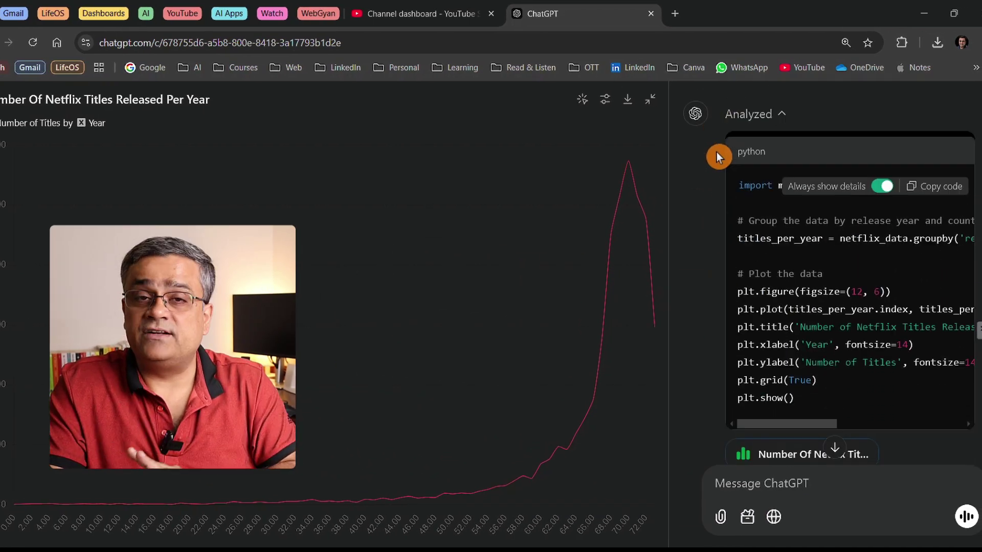
{"action": "left_click", "coordinate": [650, 99]}
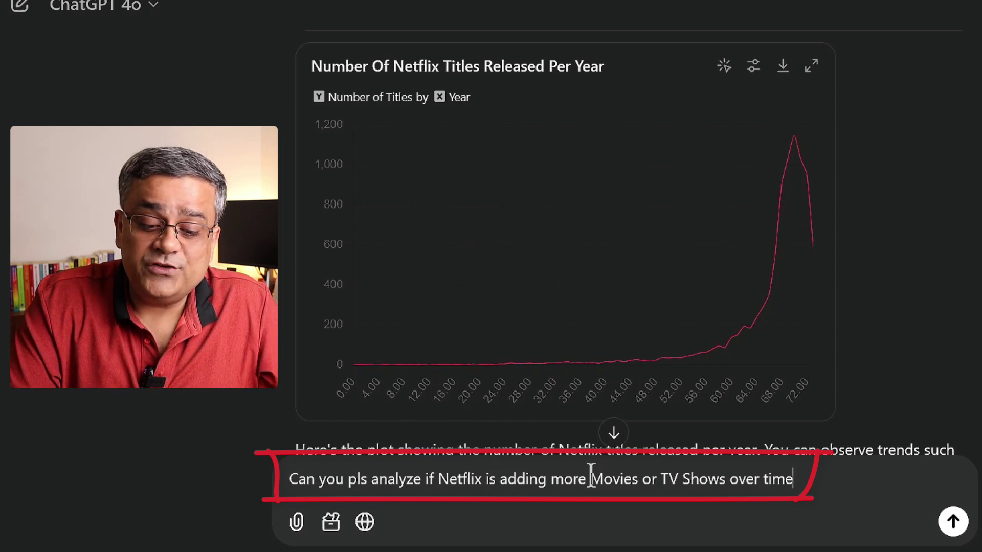
Submit the prompt "Can you pls analyze if Netflix is adding more Movies or TV Shows over time" and view the resulting trend chart.
{"action": "key", "text": "Return"}
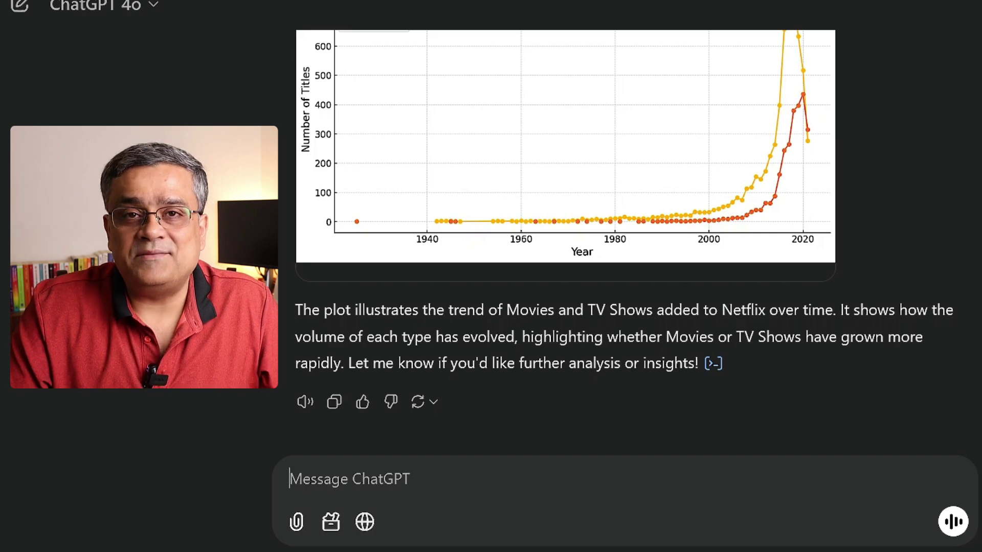
{"action": "scroll", "coordinate": [632, 235], "scroll_direction": "up", "scroll_amount": 4}
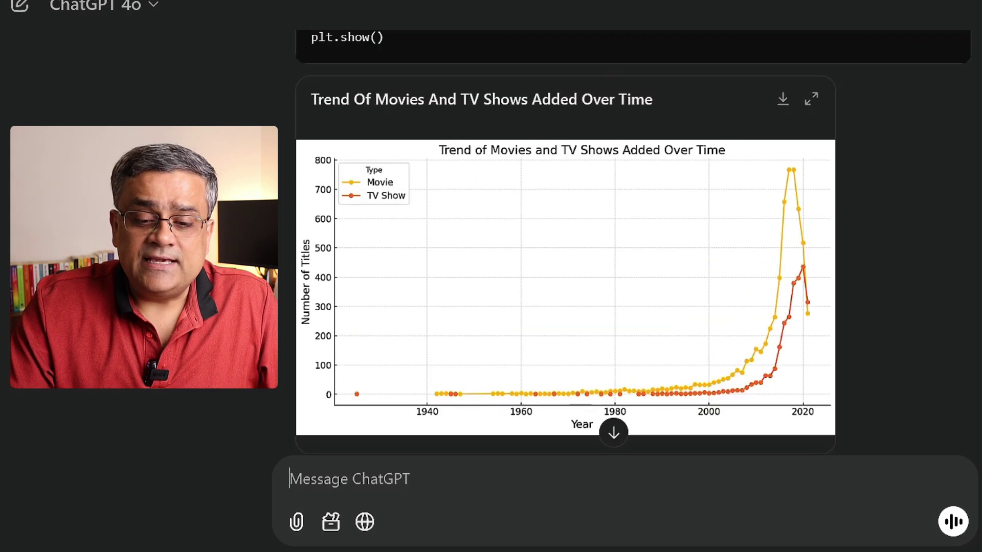
{"action": "scroll", "coordinate": [633, 235], "scroll_direction": "down", "scroll_amount": 2}
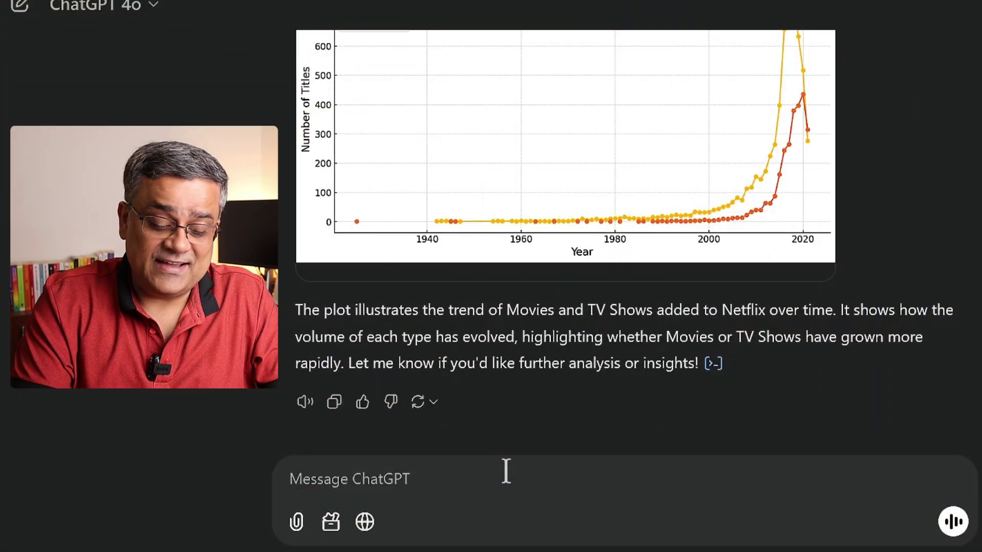
Submit the prompt "Provide data-driven suggestions for expanding content in specific areas." and read through the full list of suggestions.
{"action": "type", "text": "Provide data-driven suggestions for expanding content in specific areas."}
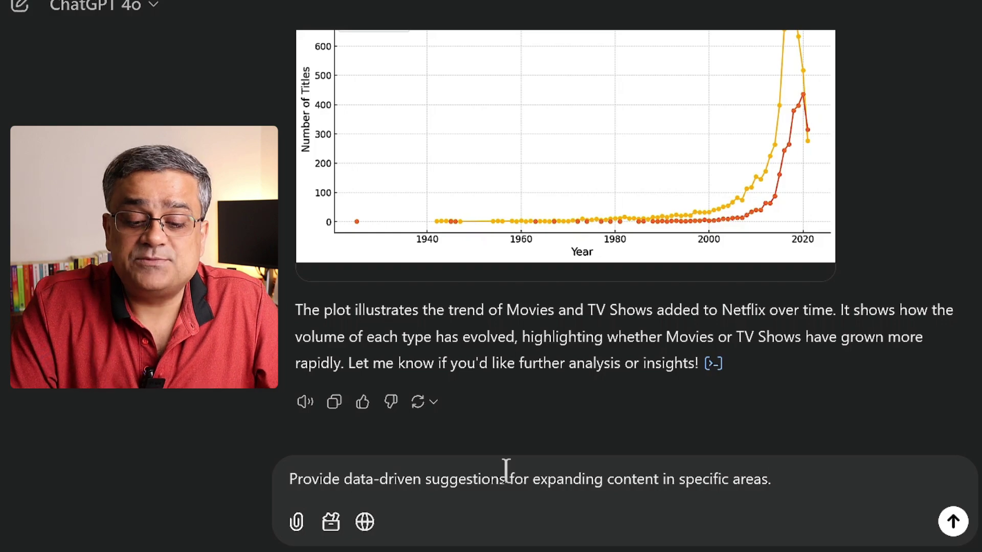
{"action": "key", "text": "Return"}
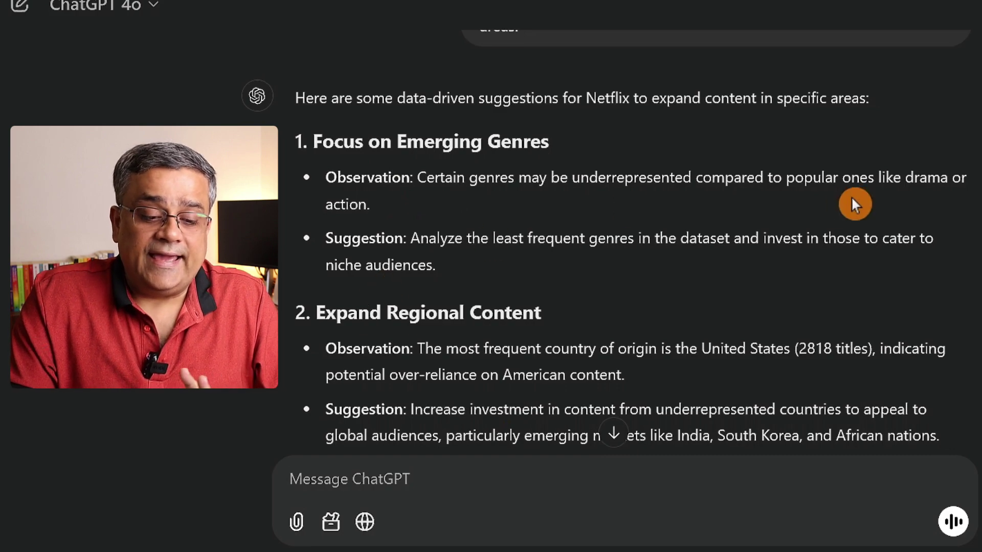
{"action": "scroll", "coordinate": [852, 197], "scroll_direction": "down", "scroll_amount": 5}
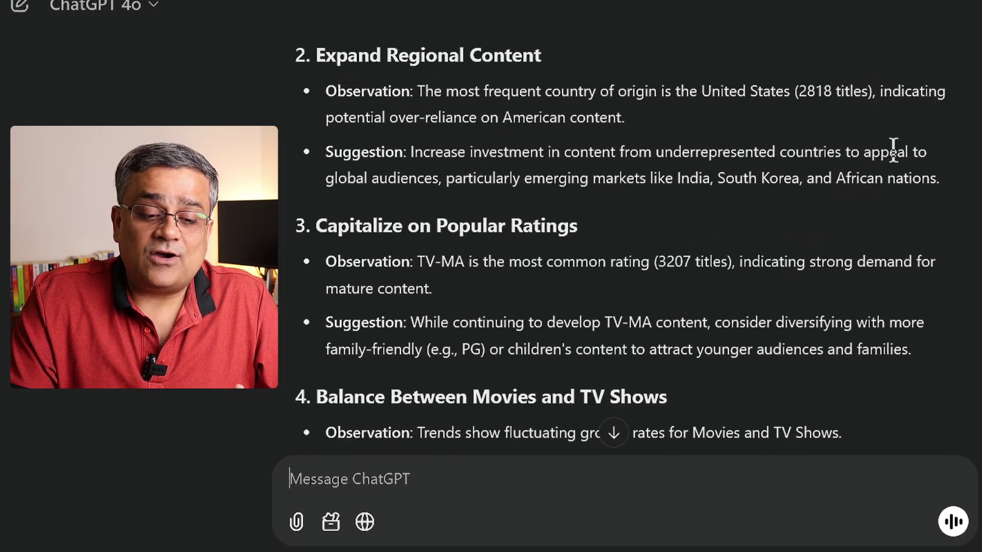
{"action": "scroll", "coordinate": [900, 149], "scroll_direction": "down", "scroll_amount": 10}
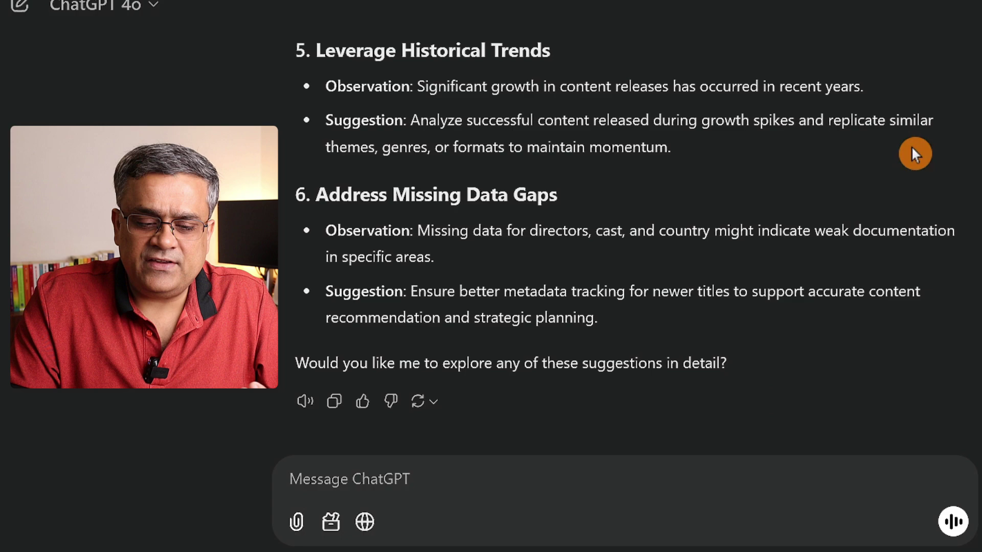